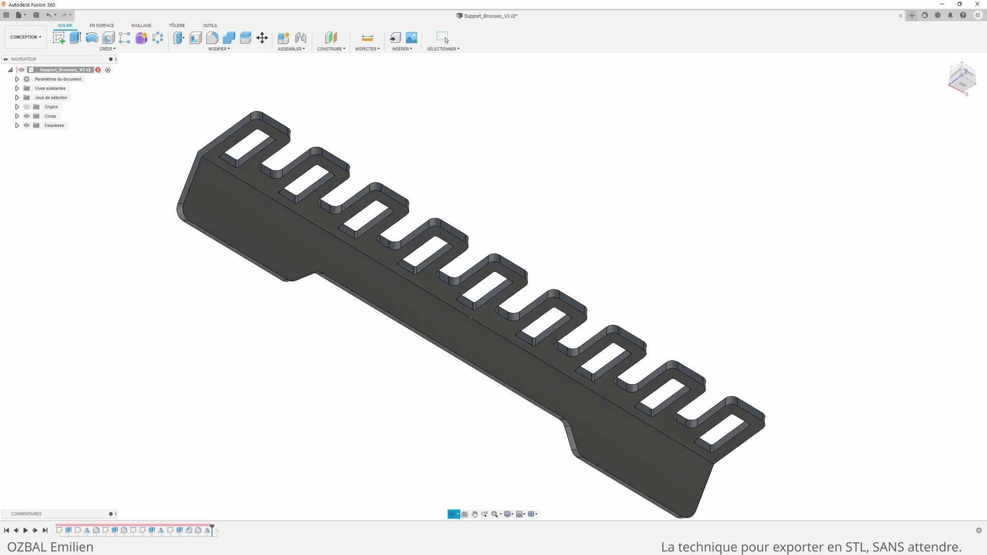
Export the Support_Brosses_V3 v2 design as an STL file through cloud conversion and dismiss the job status
click(27, 17)
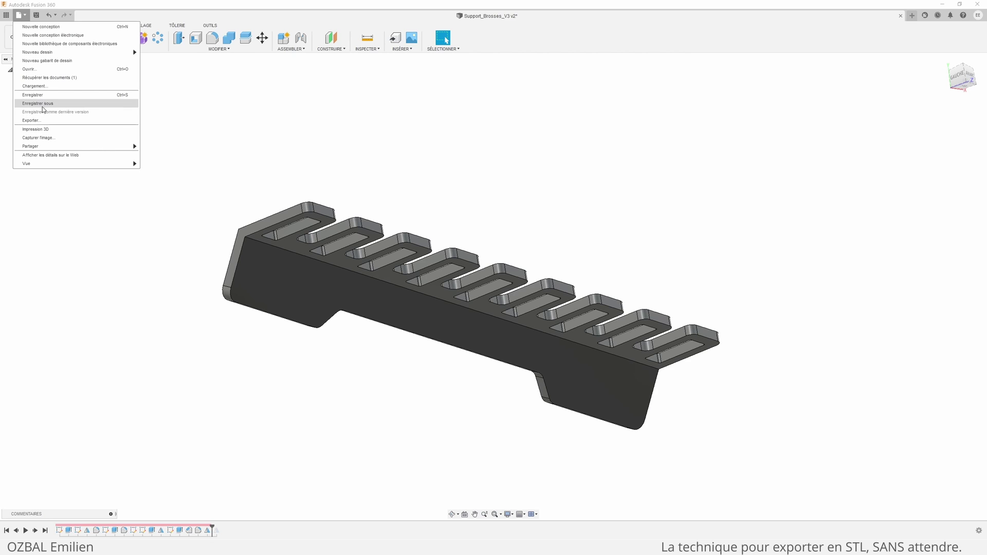
click(43, 122)
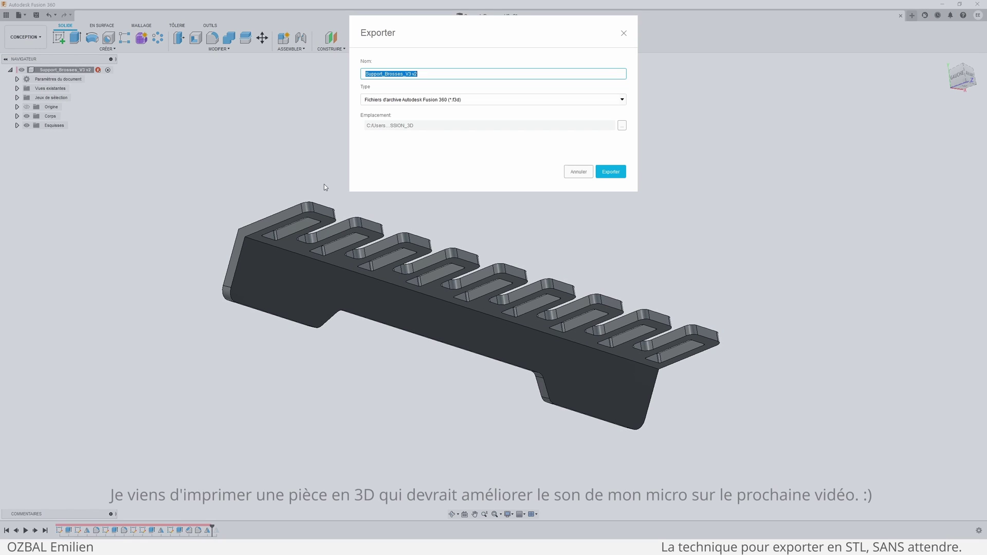
drag(446, 41, 717, 101)
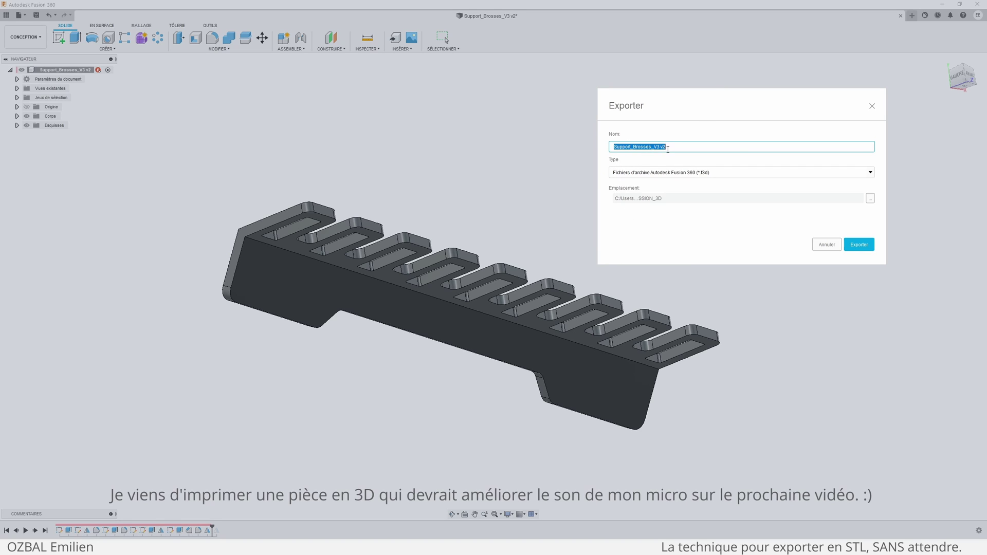
click(697, 174)
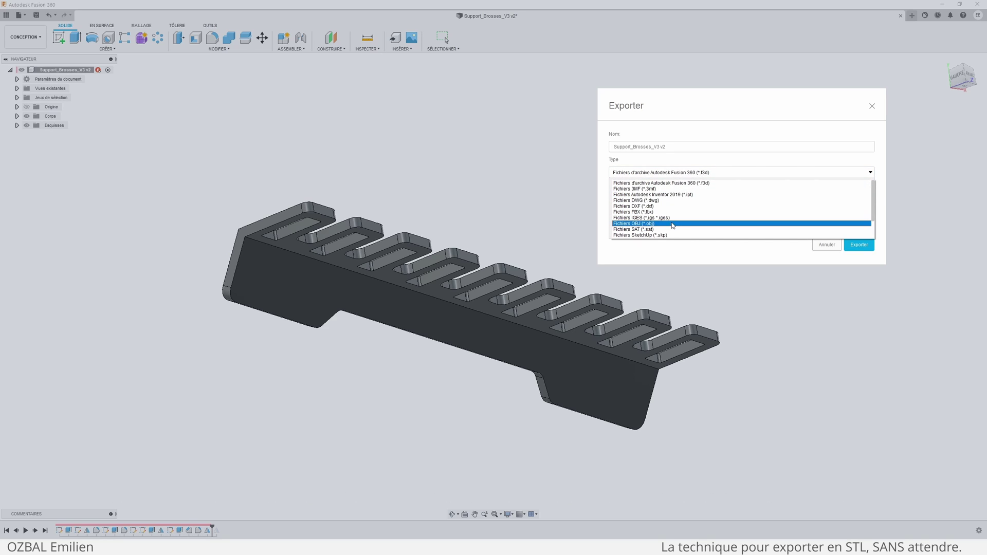
scroll(668, 227, down, 3)
click(653, 233)
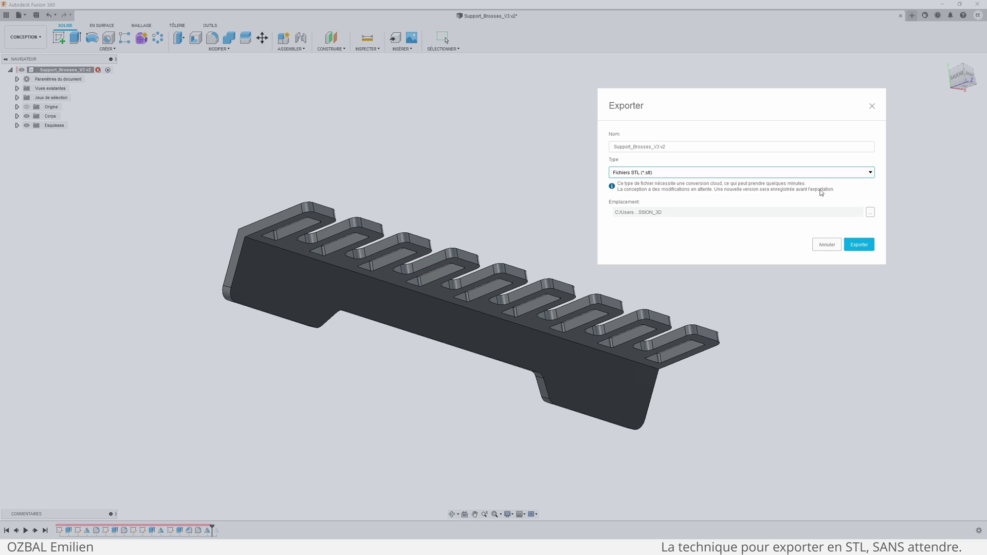
click(858, 245)
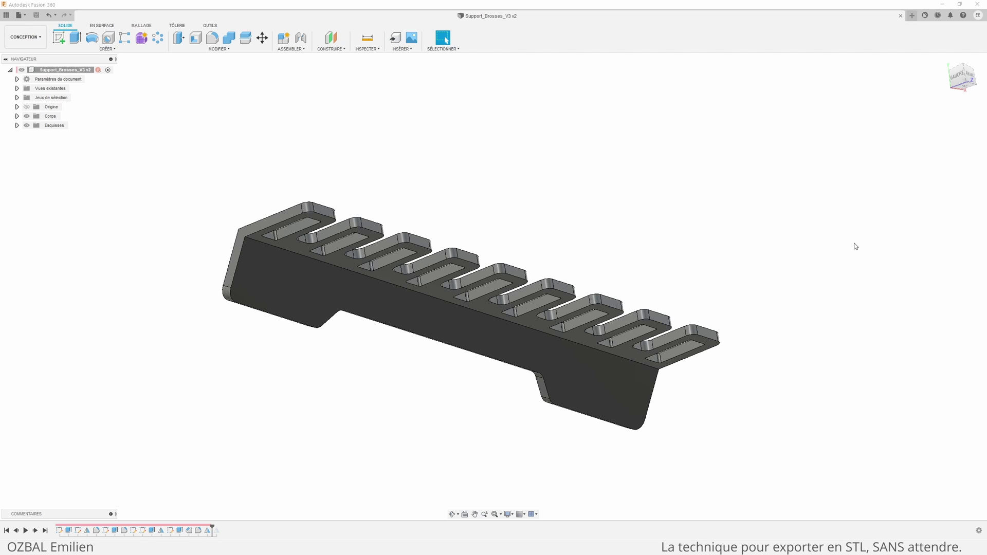
drag(544, 174, 806, 77)
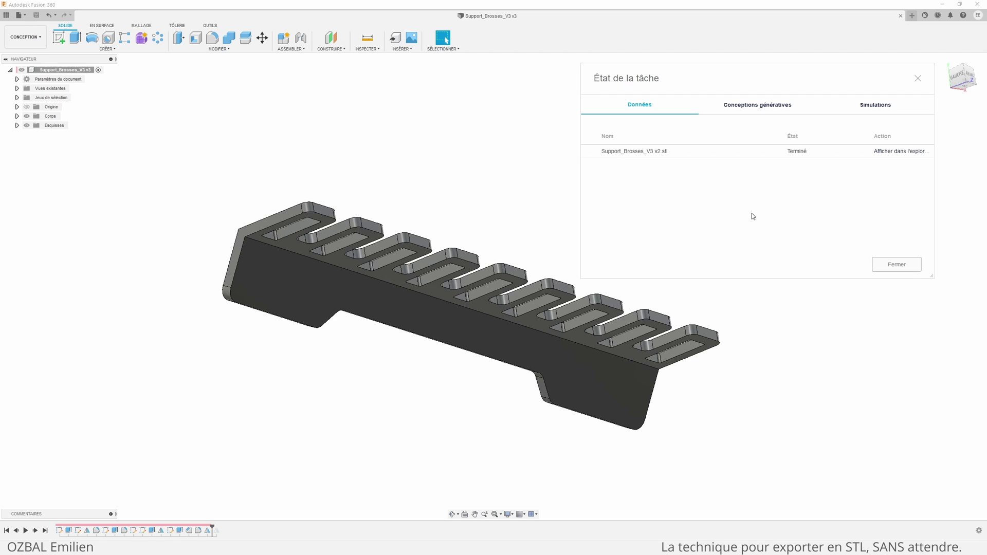
click(897, 265)
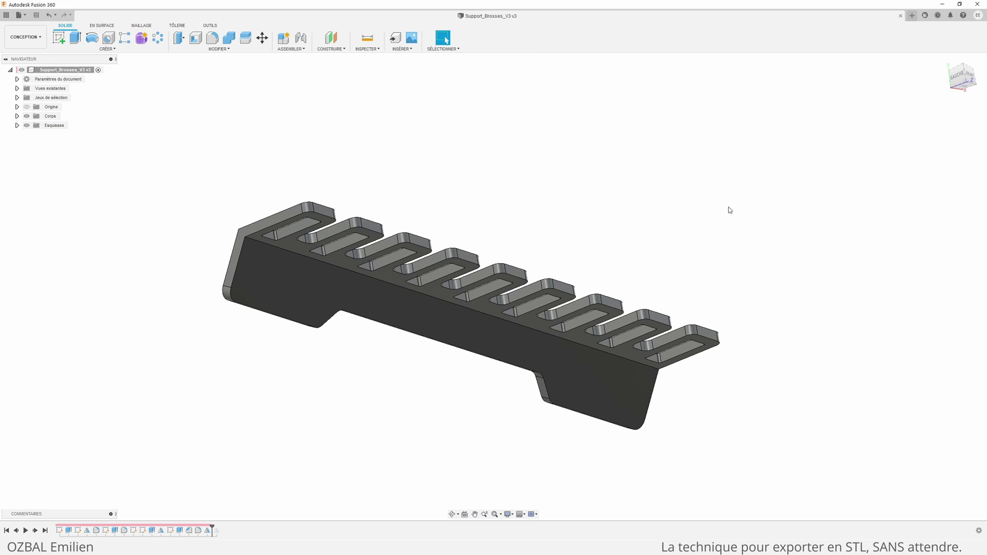
Set up a 3D print export of the brush holder body without sending it to the print utility, with the mesh preview displayed
click(210, 25)
click(61, 46)
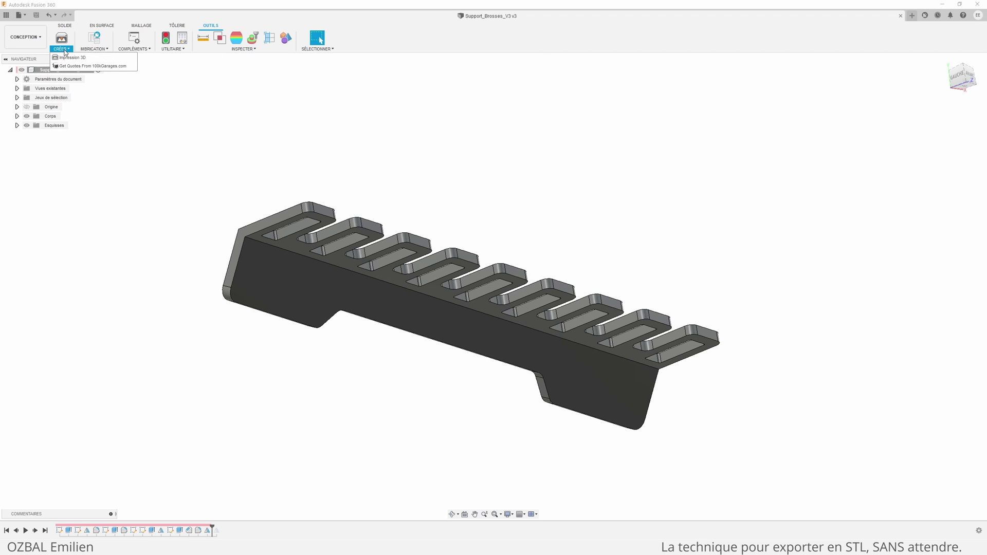
click(74, 60)
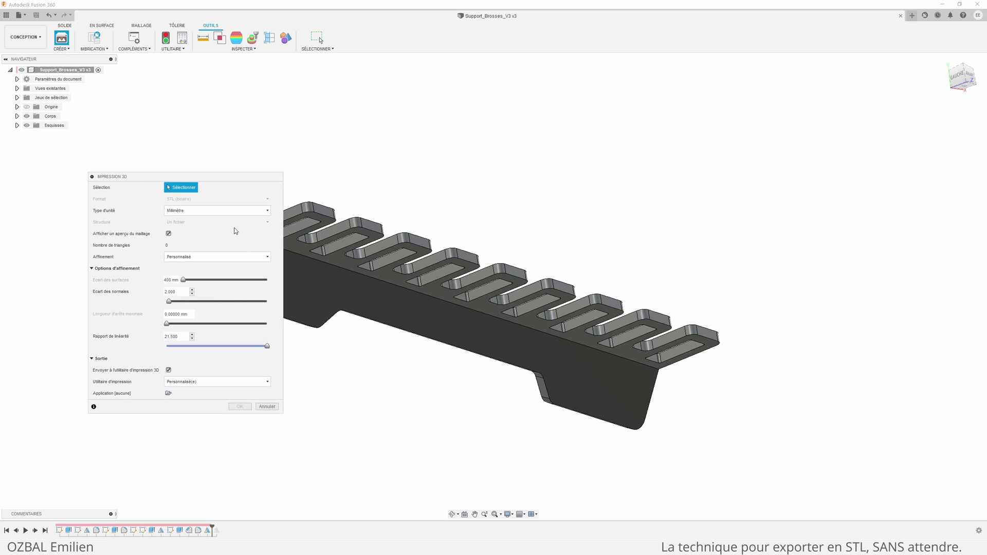
click(330, 254)
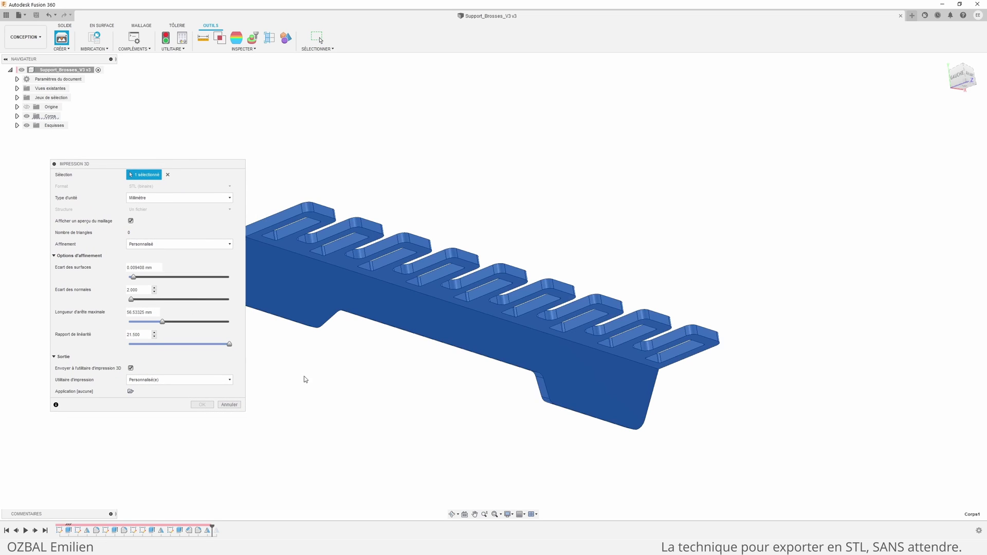
drag(186, 169, 892, 137)
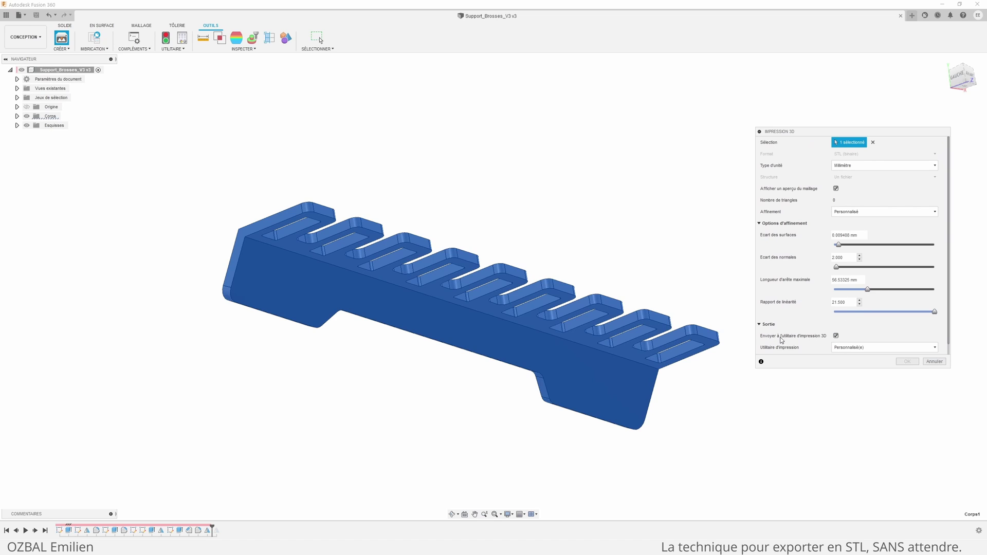
click(836, 336)
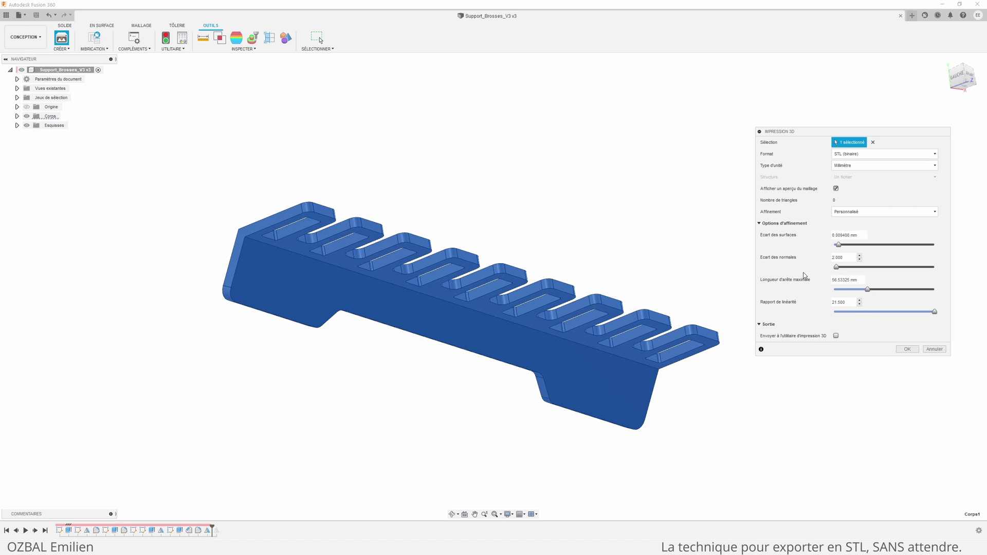
click(836, 188)
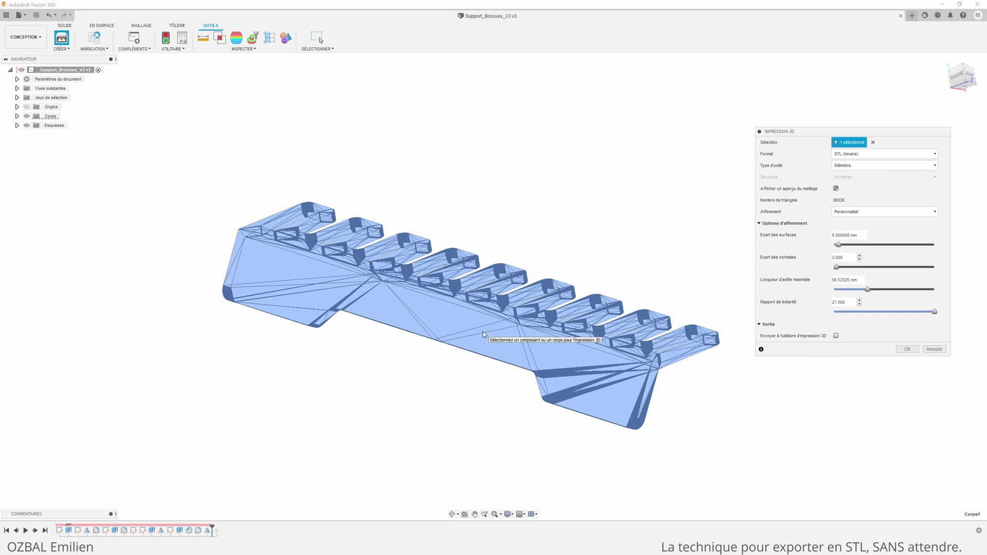
shift+middle_drag(465, 354, 500, 286)
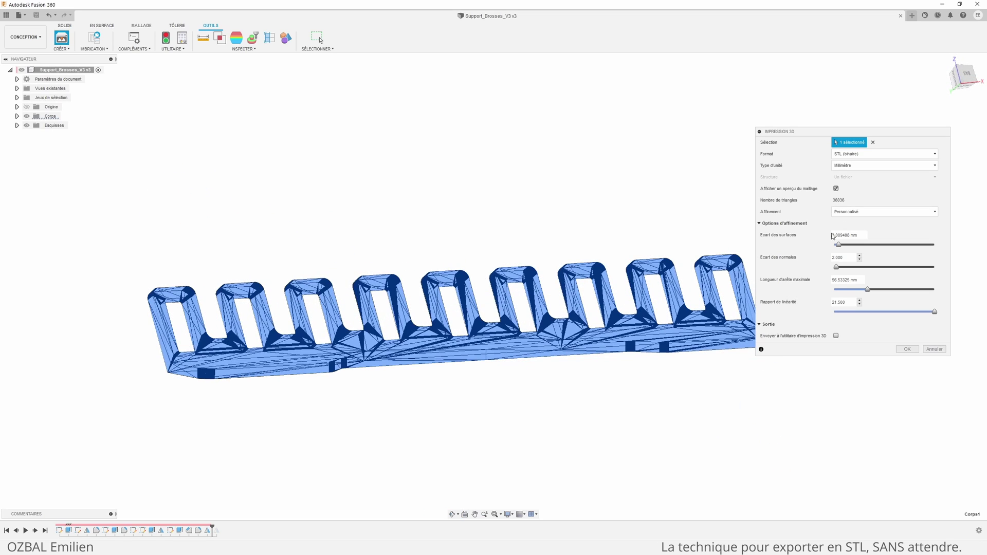
Review the available format and unit type options of the 3D print export, keeping STL (binary) and millimetres
drag(803, 133, 825, 121)
click(864, 144)
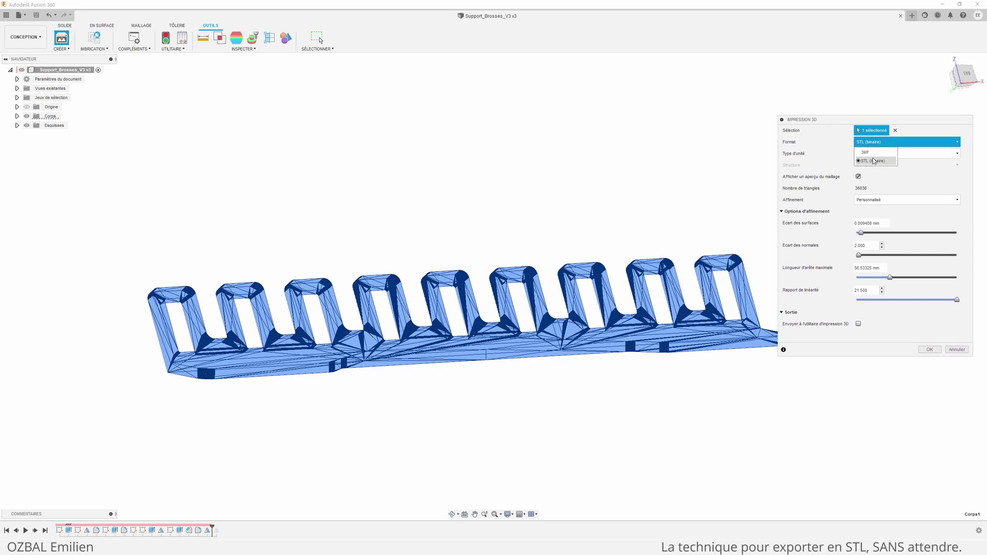
click(881, 120)
click(872, 151)
click(878, 121)
click(872, 155)
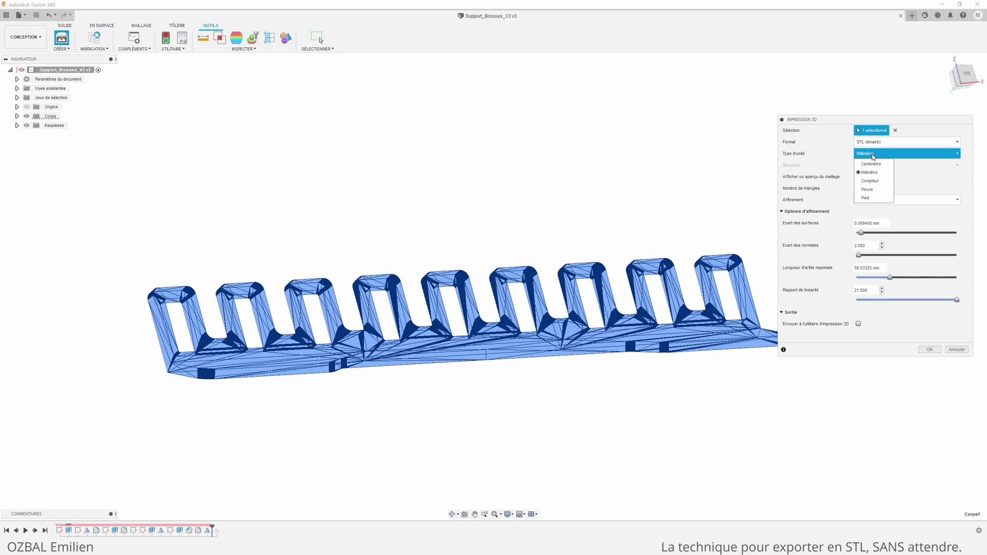
click(880, 125)
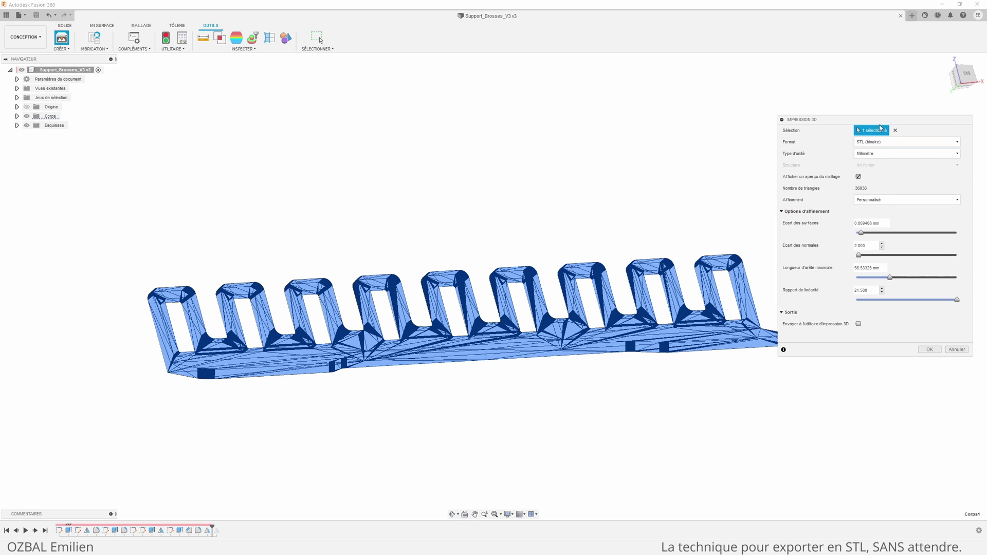
Try the high (Haut) and medium (Moyen) mesh refinement presets, and set the refinement to custom (Personnalisé)
click(870, 202)
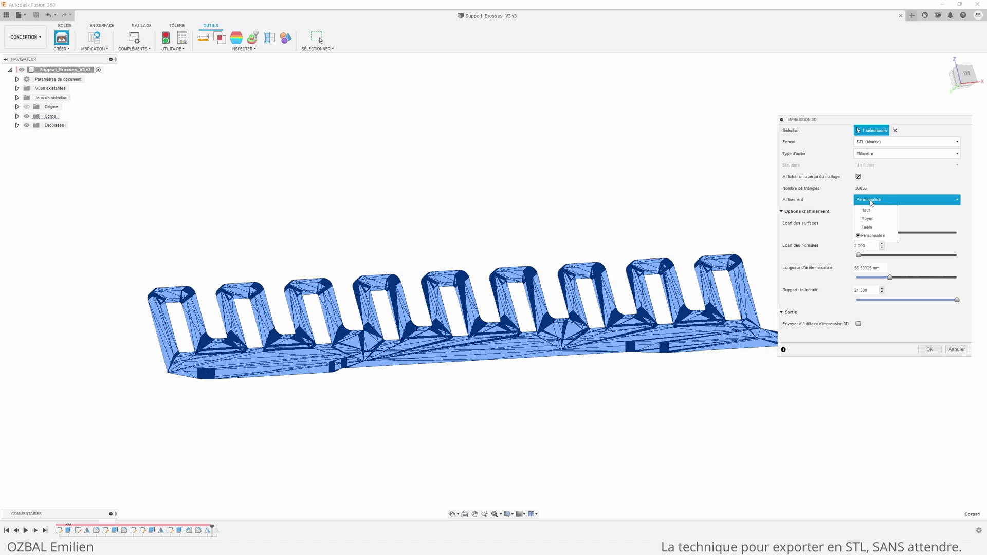
click(865, 210)
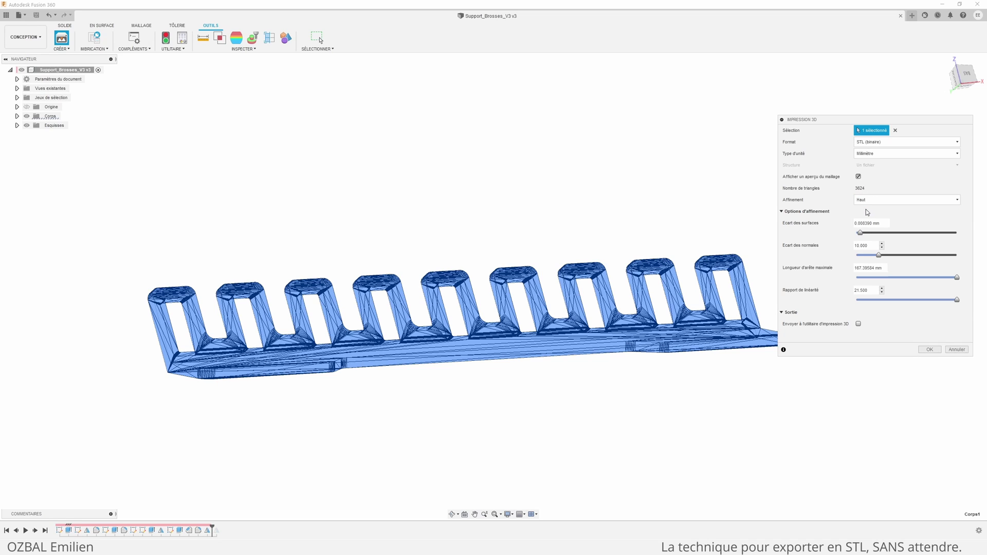
click(861, 202)
click(868, 219)
click(866, 202)
click(869, 235)
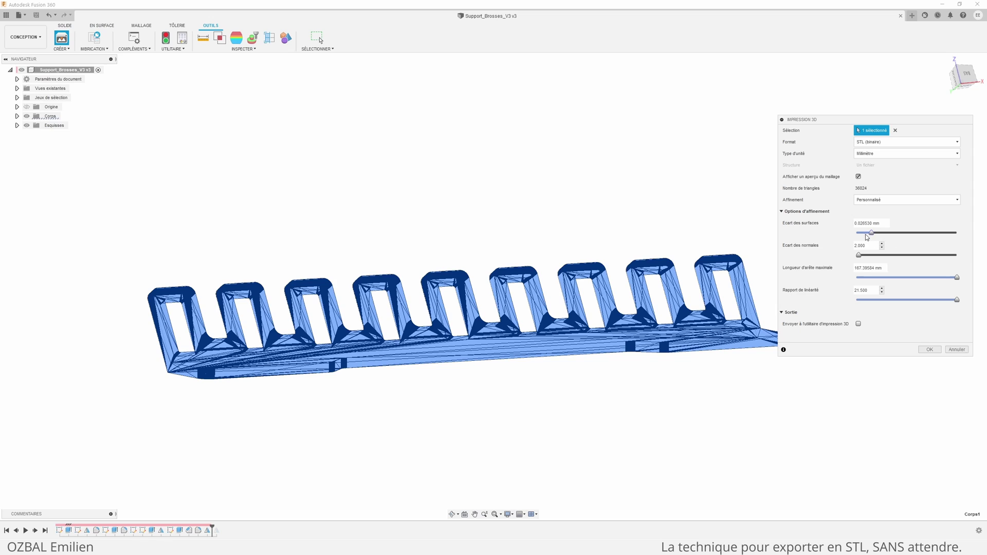
Edit the surface deviation of the custom refinement and confirm the STL export of the body
drag(864, 223, 880, 224)
text(6)
click(930, 349)
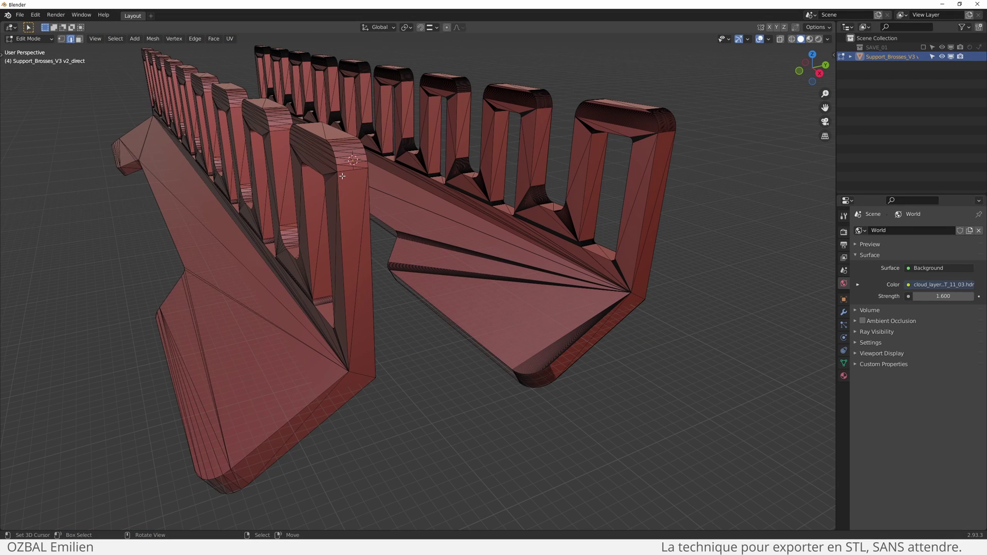
Switch to Blender and examine the rounded tooth corner of the finely meshed holder in both Object Mode and Edit Mode
click(680, 132)
key(q)
key(Tab)
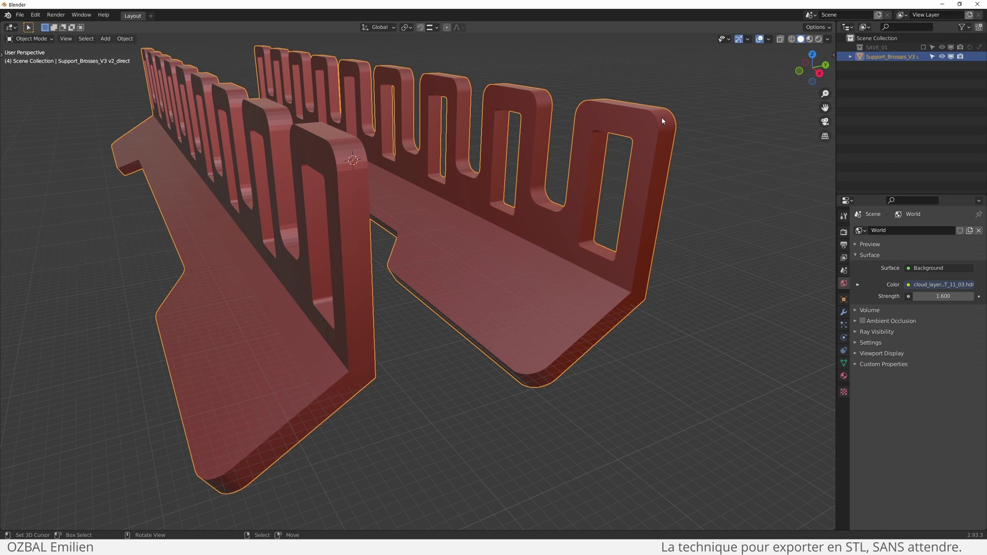
scroll(662, 121, up, 6)
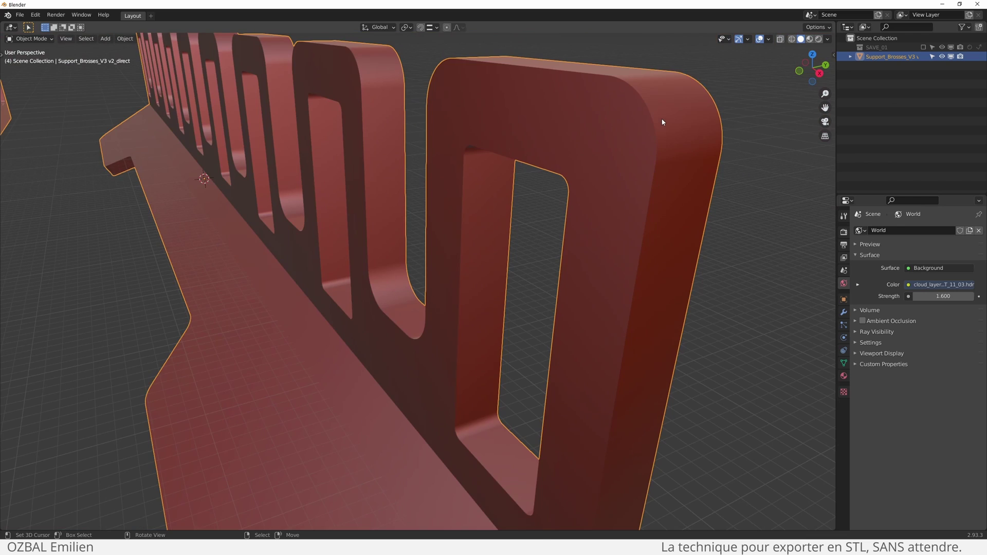
shift+middle_drag(662, 122, 624, 136)
key(Tab)
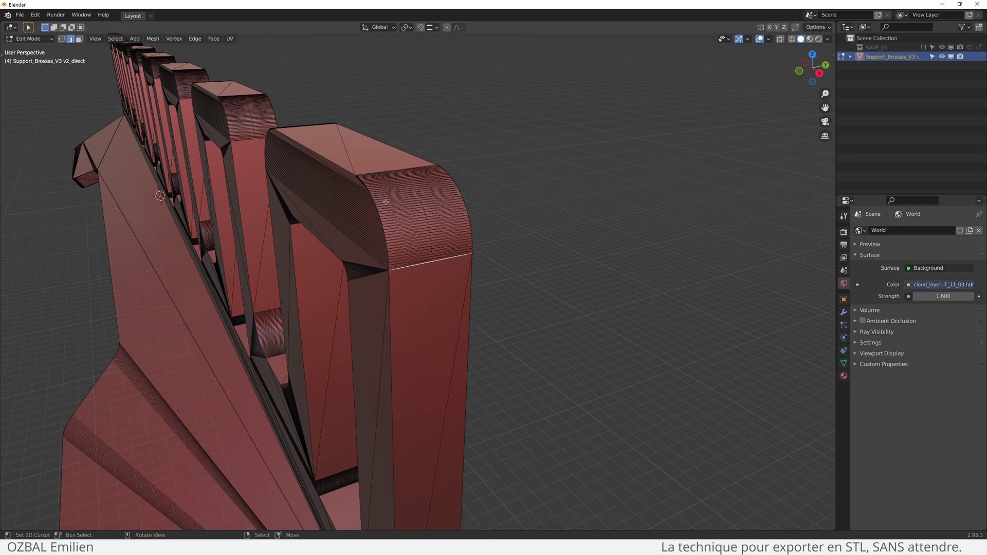
key(Tab)
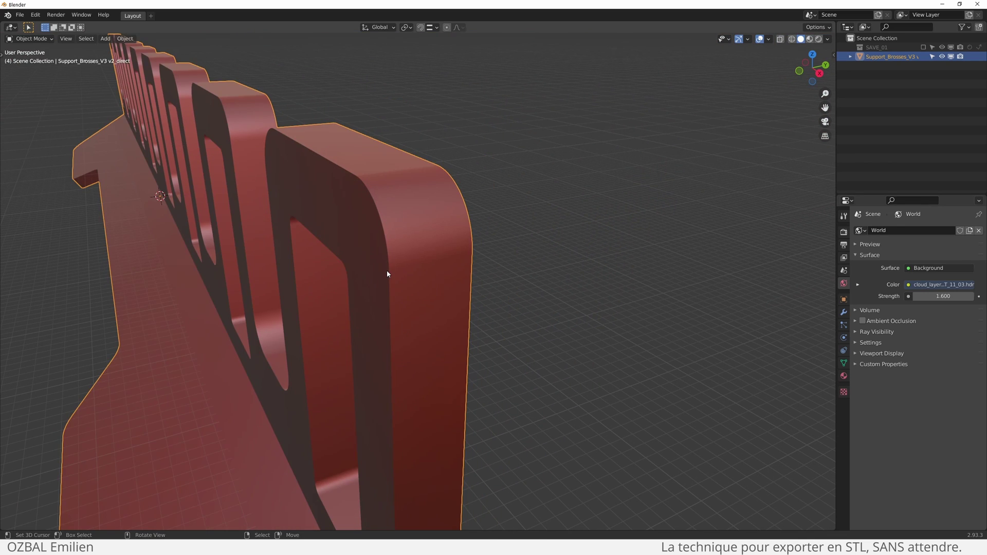
Inspect the rounded corners of the coarser holder beside the finer one in Object Mode
scroll(389, 274, down, 4)
scroll(345, 300, up, 2)
shift+middle_drag(345, 300, 519, 282)
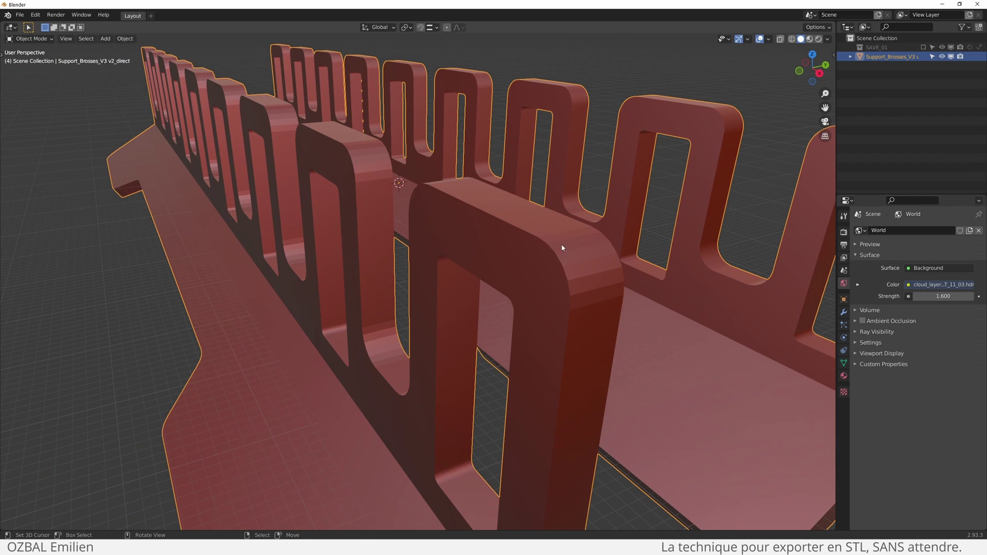
scroll(558, 244, down, 1)
shift+middle_drag(618, 234, 536, 206)
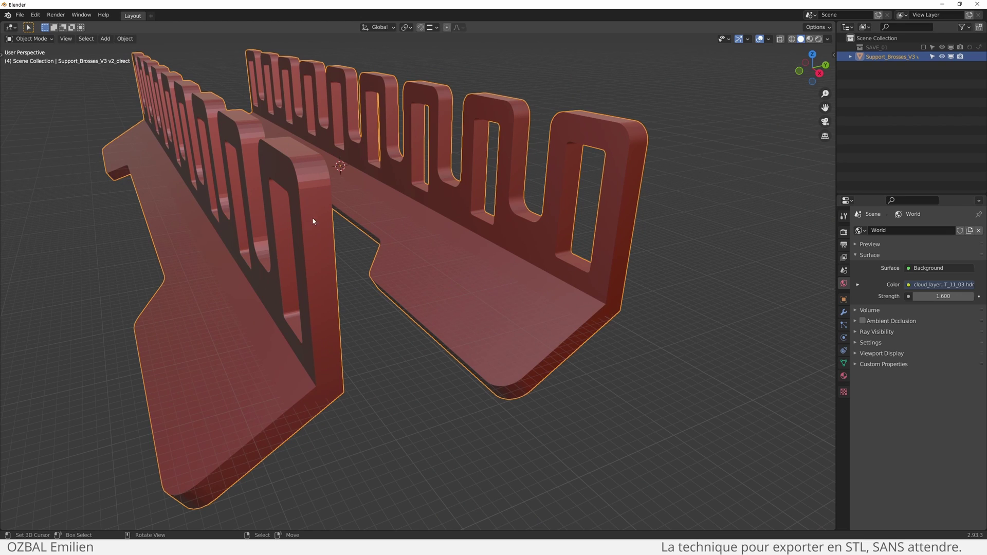
middle_drag(311, 171, 356, 174)
scroll(436, 140, up, 2)
mouse_move(563, 93)
shift+middle_down()
mouse_move(455, 156)
mouse_move(313, 298)
shift+middle_up()
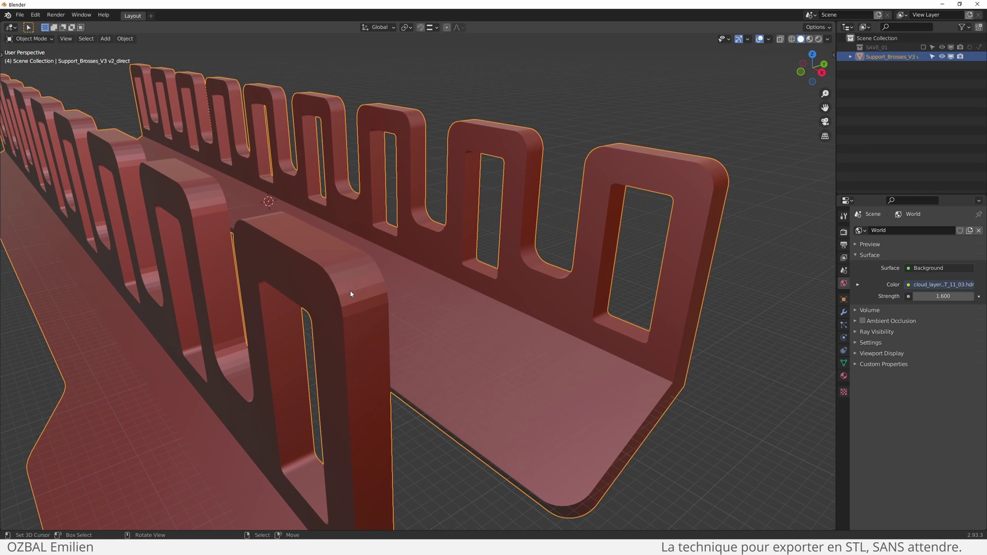
Compare the triangle density of the two holders by alternating between Edit Mode and Object Mode
key(Tab)
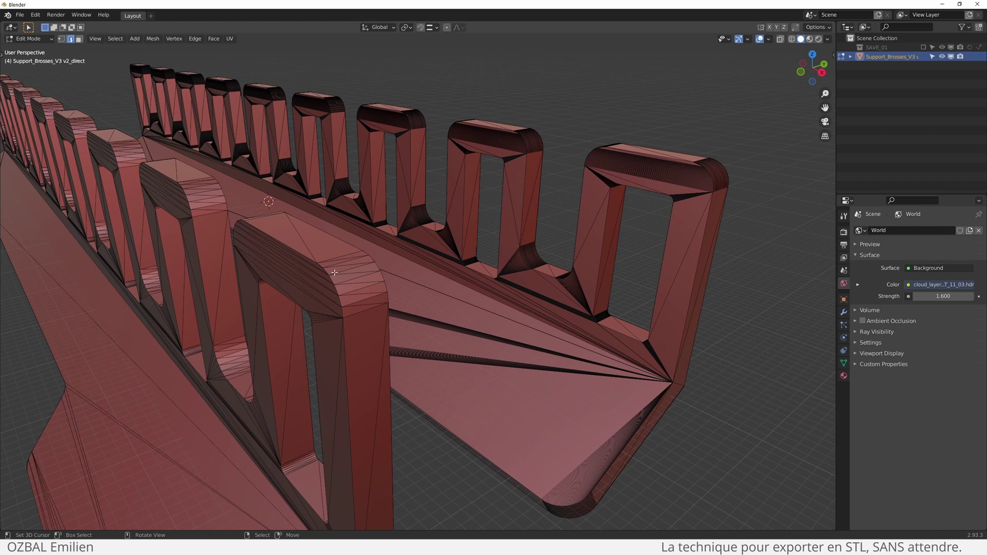
key(Tab)
key(Tab)
click(339, 273)
key(Tab)
scroll(366, 327, down, 5)
middle_drag(369, 321, 397, 311)
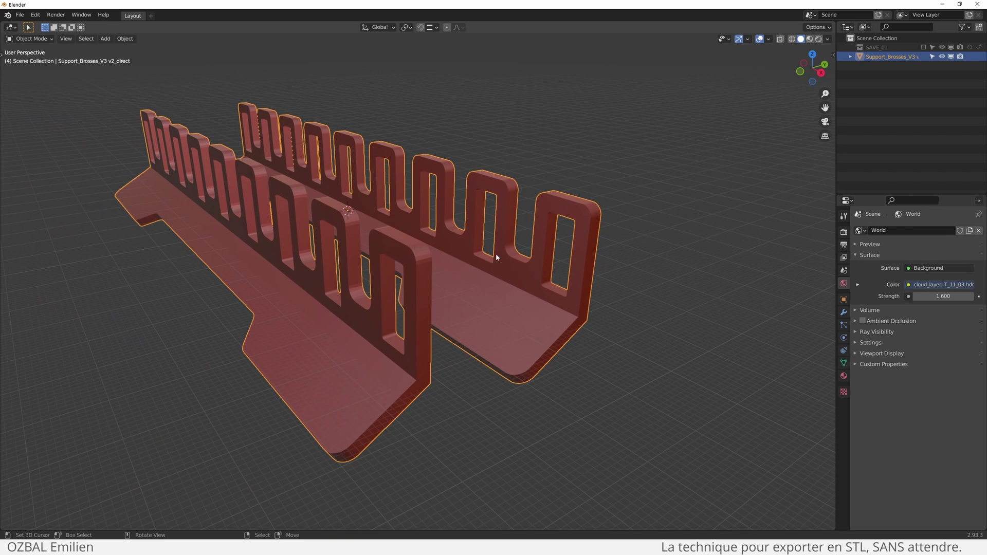
key(Tab)
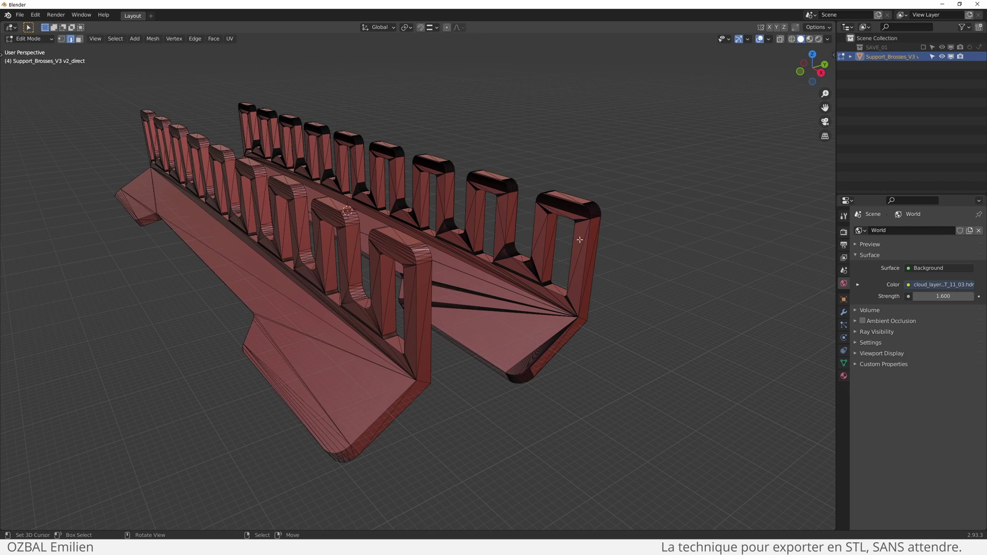
key(Tab)
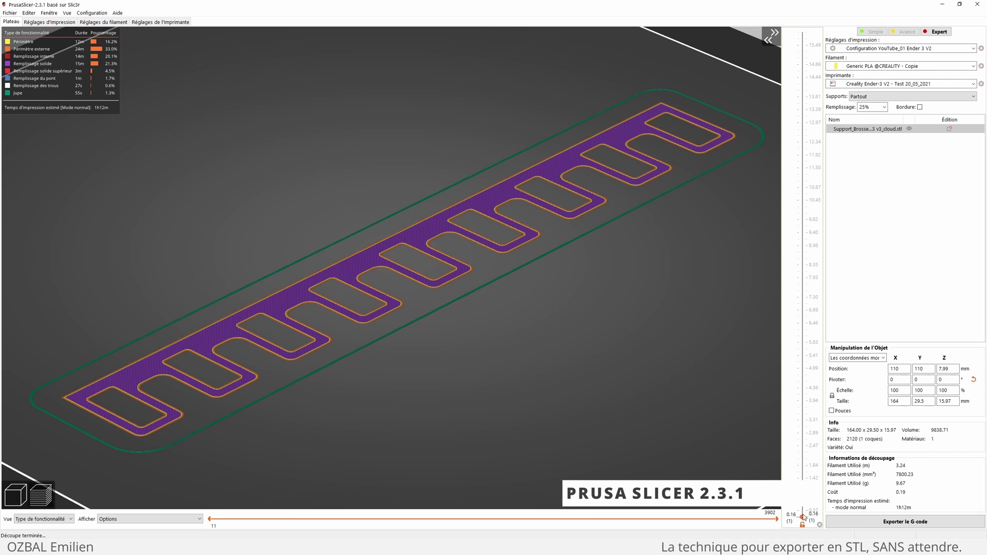
Switch to PrusaSlicer and step through the sliced layers of the cloud-exported holder
scroll(804, 516, up, 20)
scroll(804, 517, up, 16)
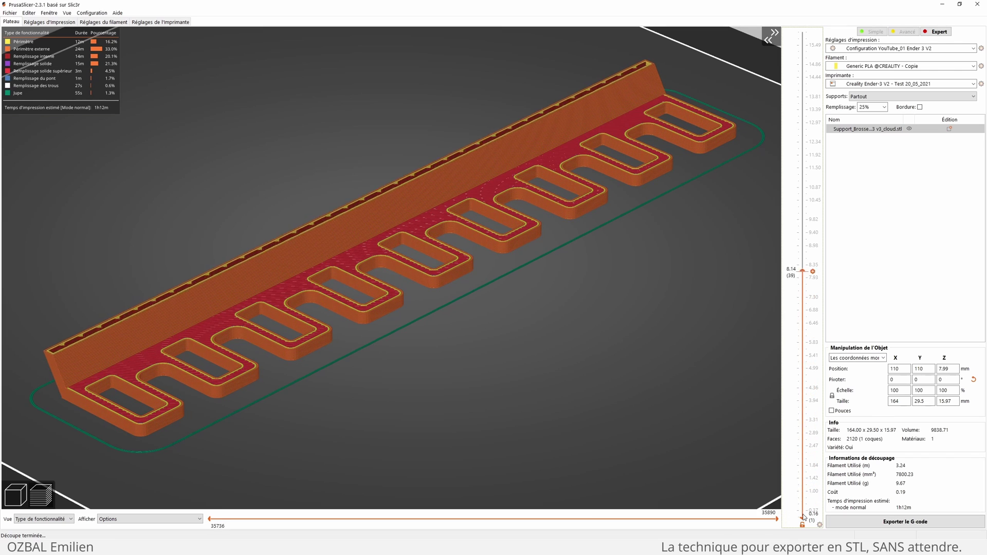
scroll(804, 517, up, 20)
scroll(804, 517, down, 20)
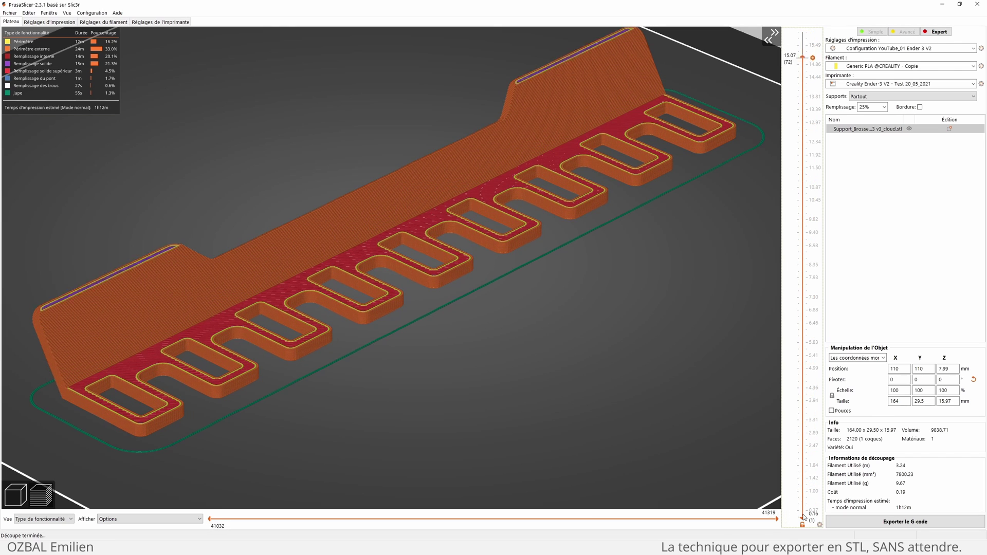
Run the cloud-exported holder's layer preview down to the base, up through the tooth layers and back to the lowest layers
scroll(804, 517, down, 5)
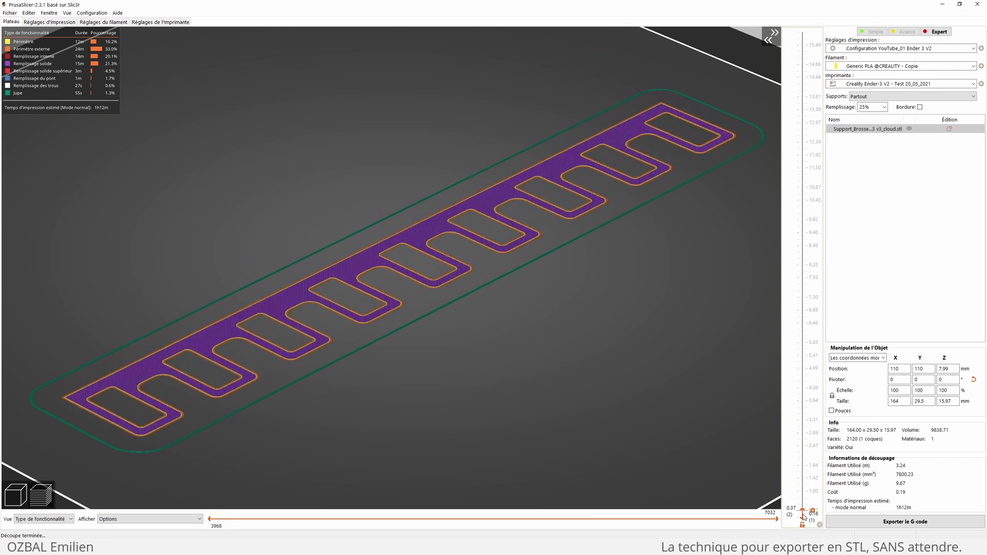
scroll(804, 516, up, 20)
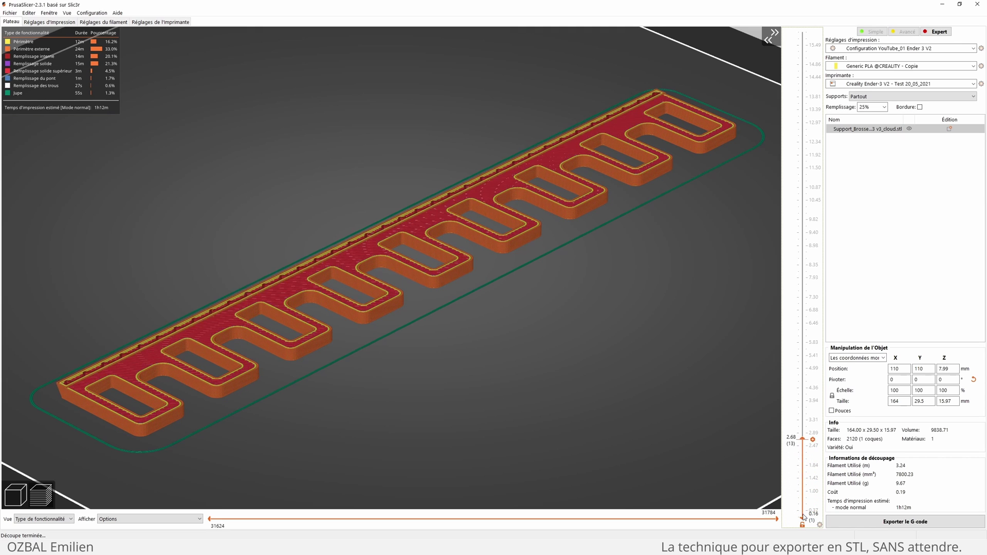
scroll(803, 517, down, 20)
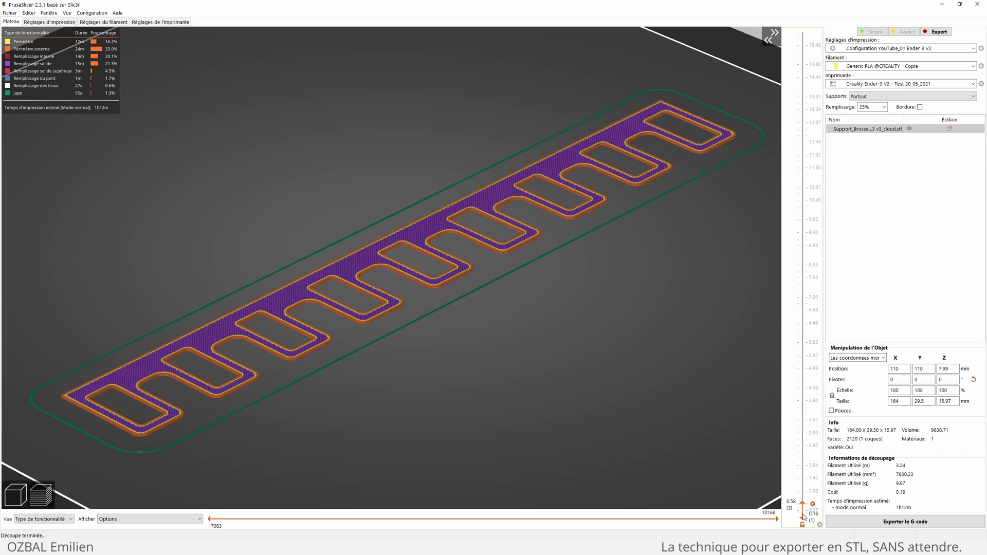
Examine a rounded tooth corner of the cloud-exported holder up close while building up its layers to the tooth's upper surface
scroll(439, 290, up, 5)
scroll(439, 292, up, 8)
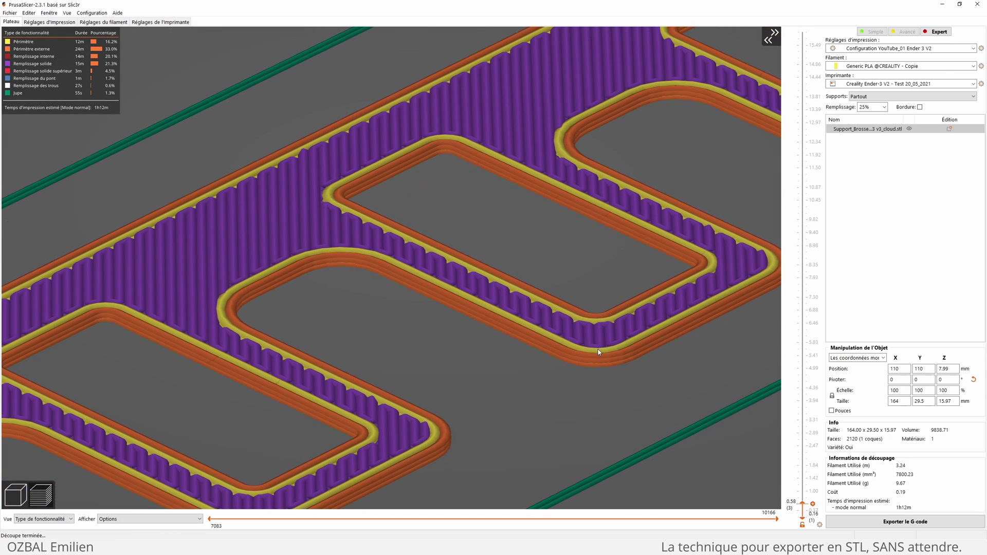
scroll(503, 335, up, 8)
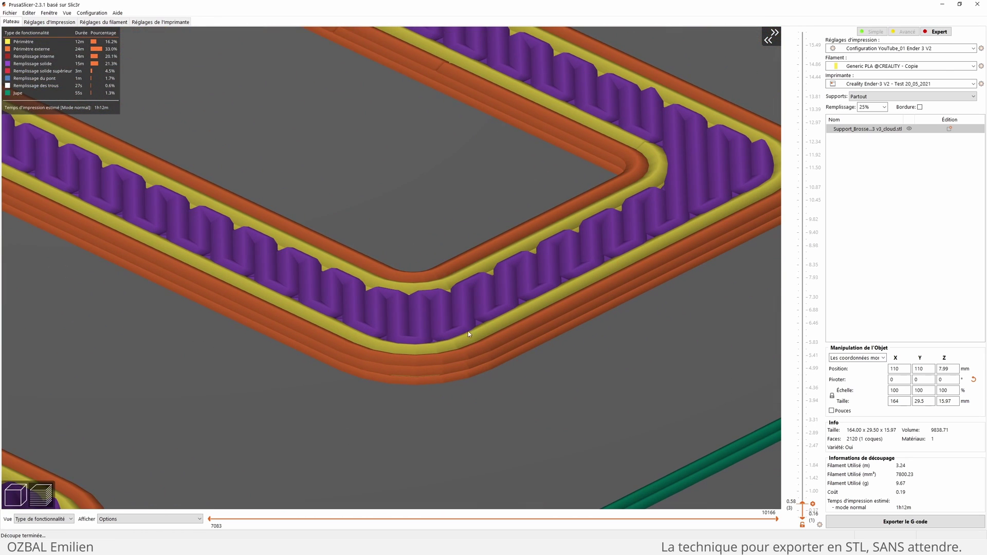
scroll(812, 387, up, 2)
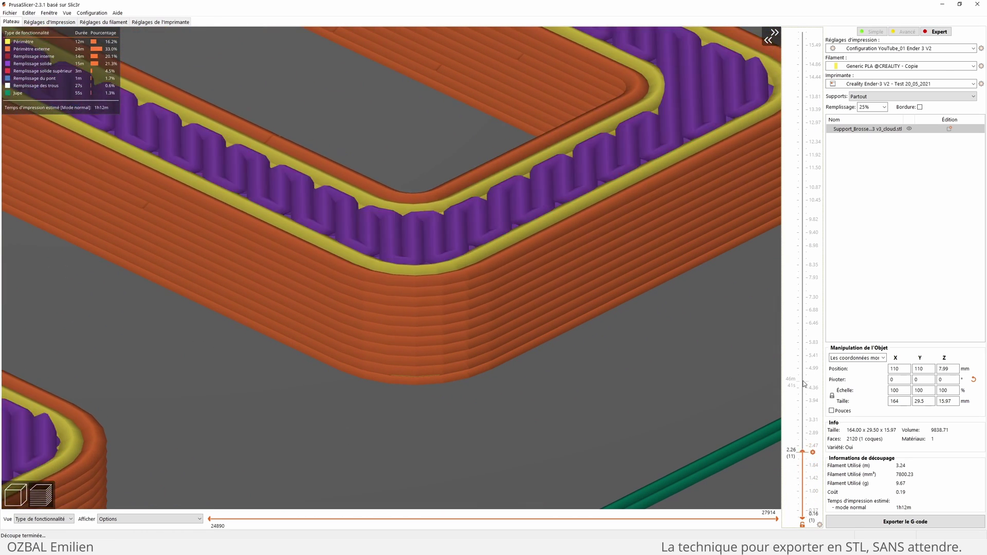
scroll(805, 382, up, 14)
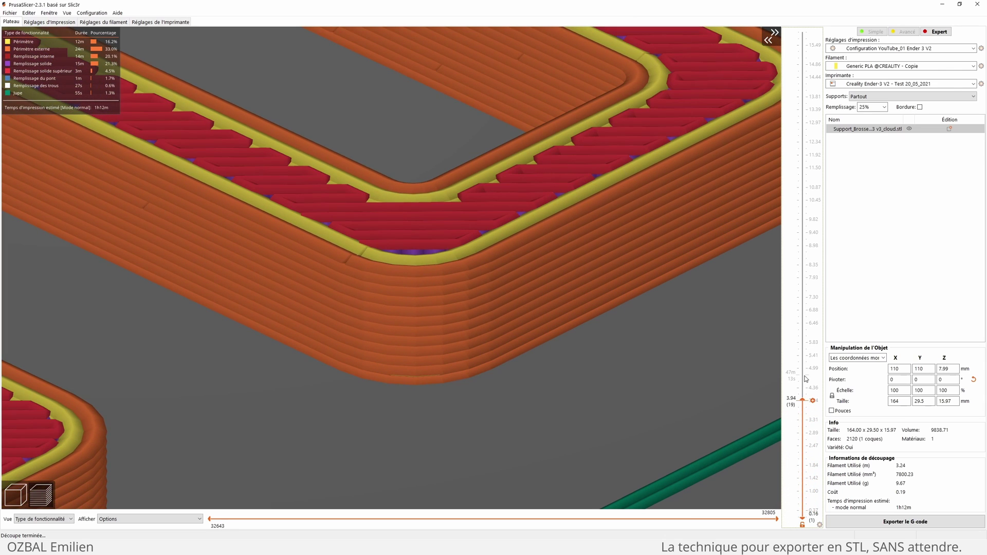
scroll(535, 254, down, 6)
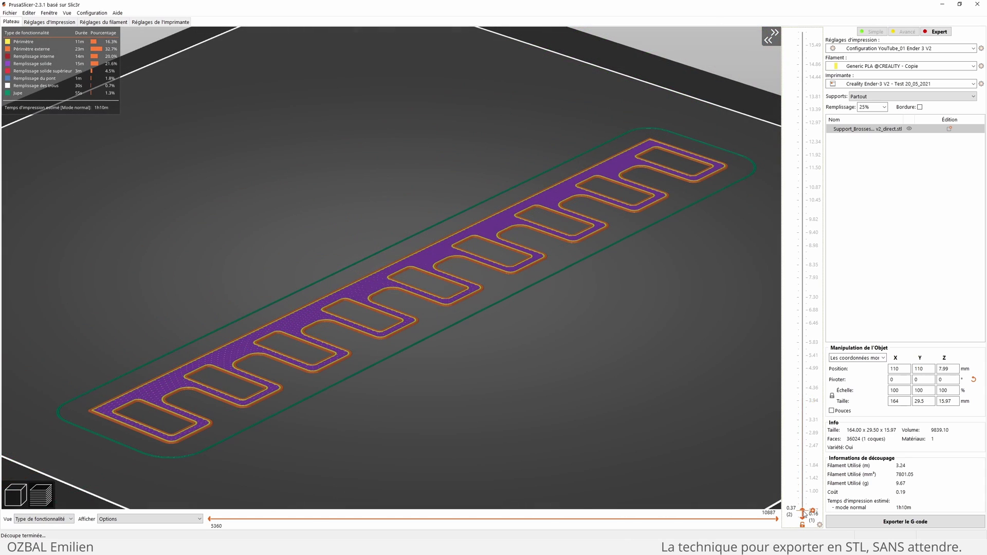
Preview the sliced layers of the directly exported holder up to the nearly complete part and back down to layer 2
drag(804, 512, 805, 77)
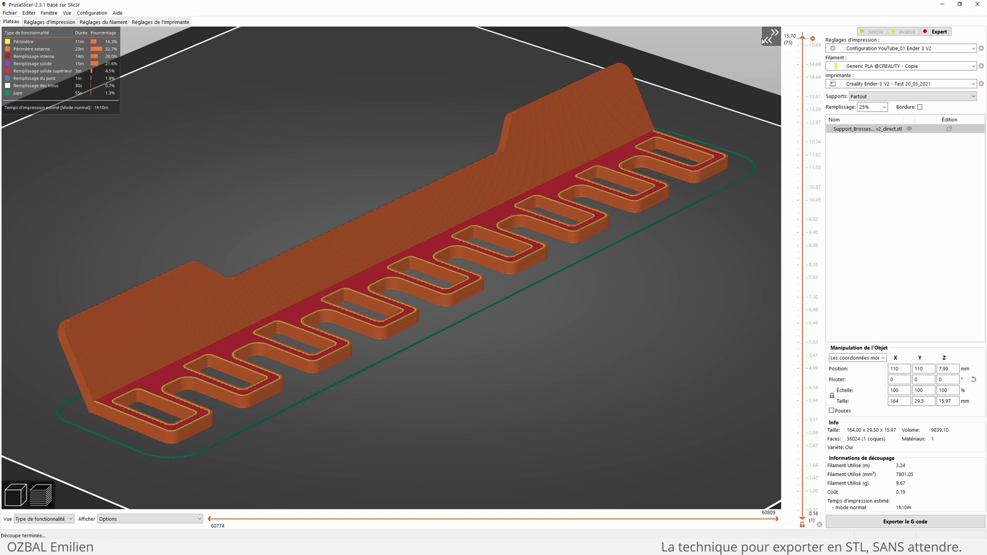
scroll(804, 36, down, 20)
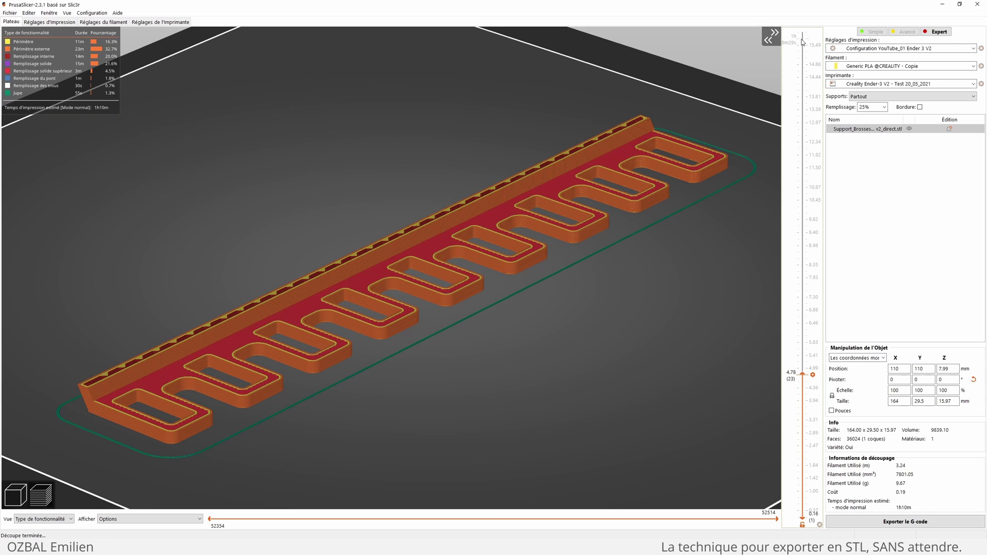
scroll(803, 42, down, 16)
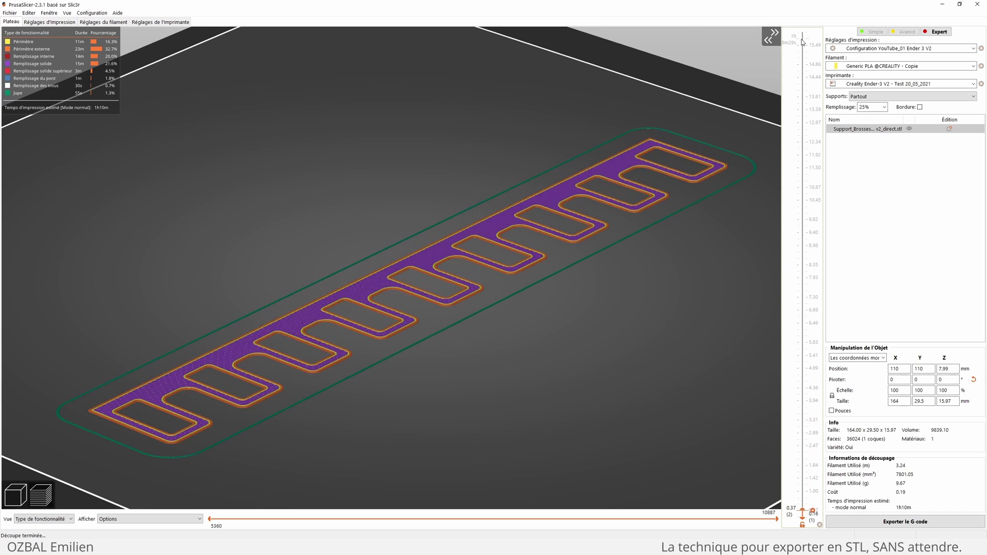
Examine a rounded tooth corner of the directly exported holder up close, with the layer preview raised to 3.10 mm
scroll(452, 307, up, 10)
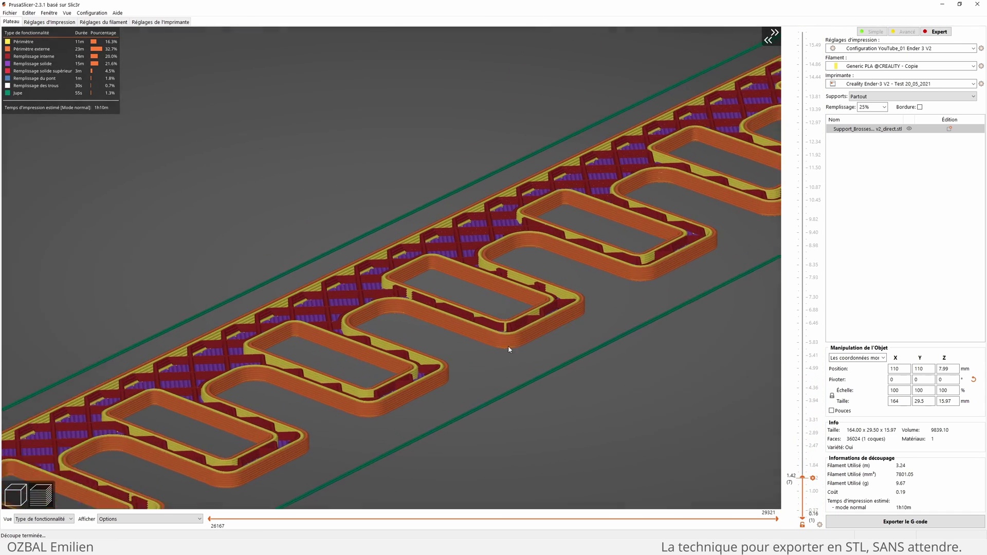
scroll(516, 372, down, 3)
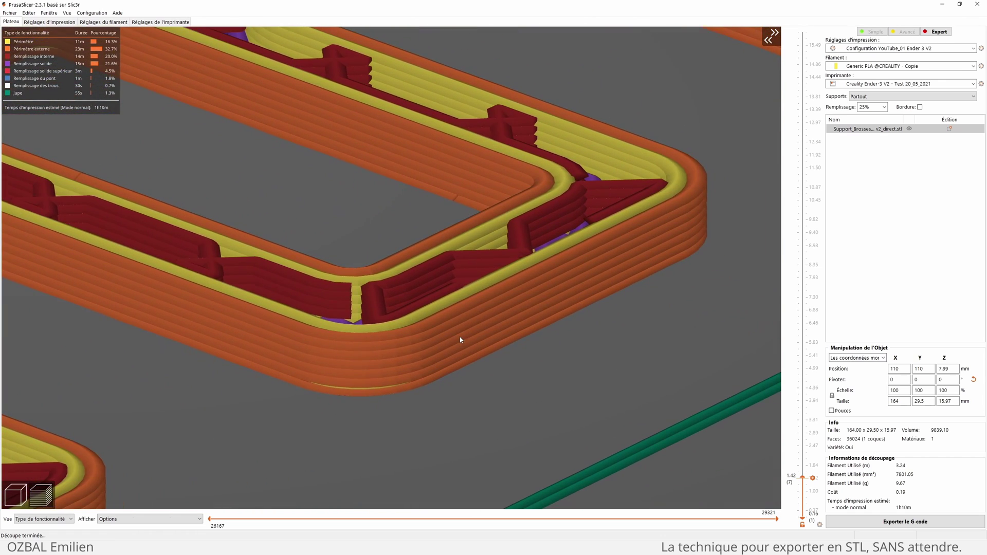
scroll(791, 306, up, 17)
drag(794, 371, 804, 428)
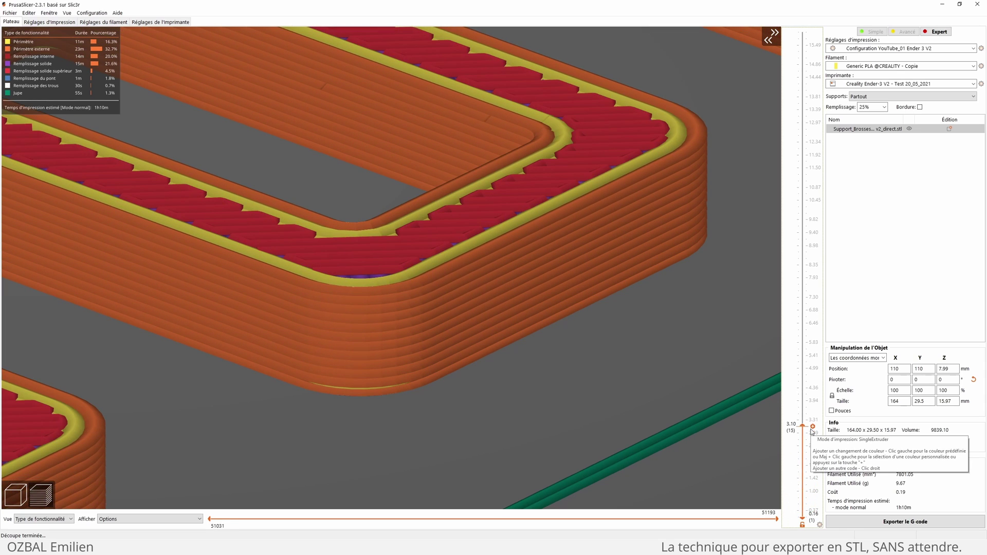